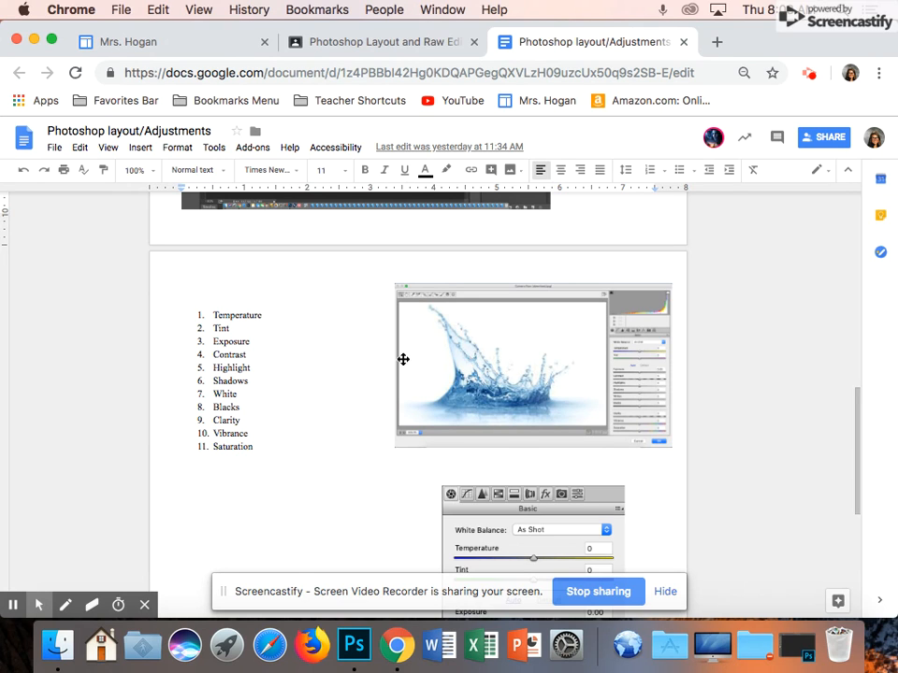
Switch to Photoshop and open the photo DSC_0235.JPG from the photo folder.
{"action": "left_click", "coordinate": [355, 645]}
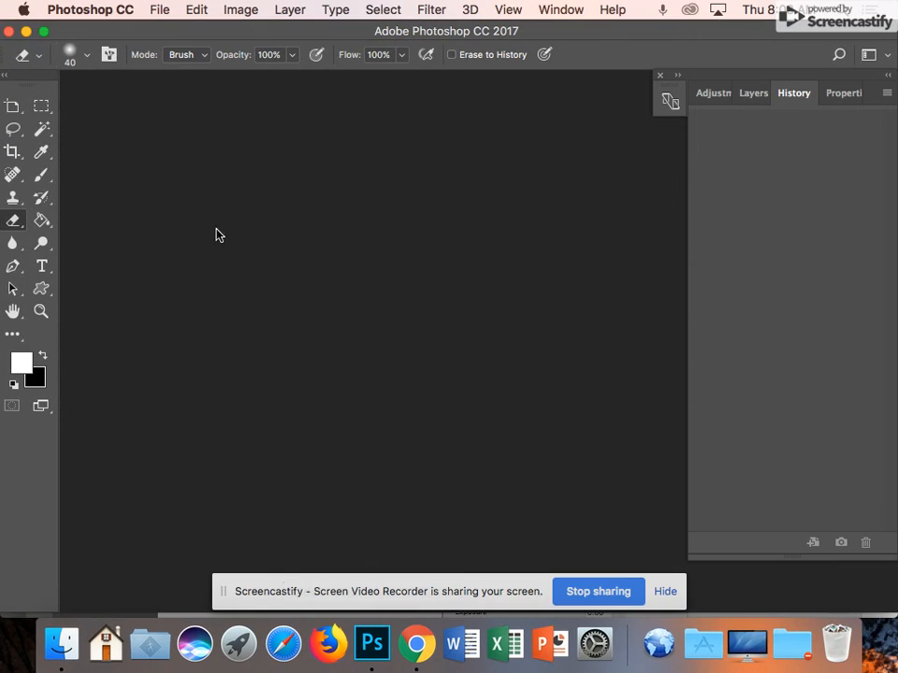
{"action": "left_click", "coordinate": [158, 10]}
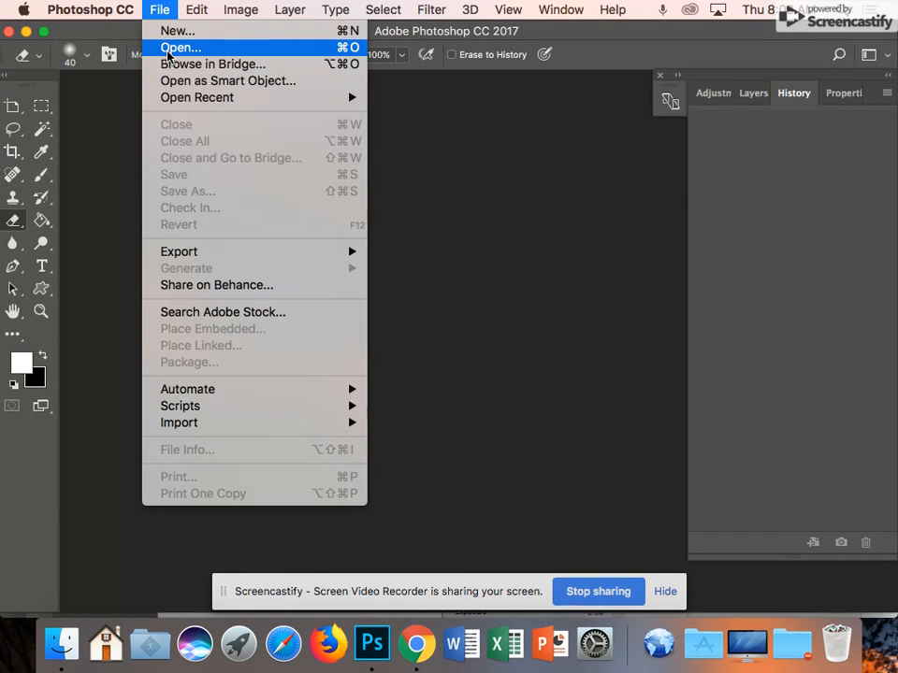
{"action": "left_click", "coordinate": [165, 49]}
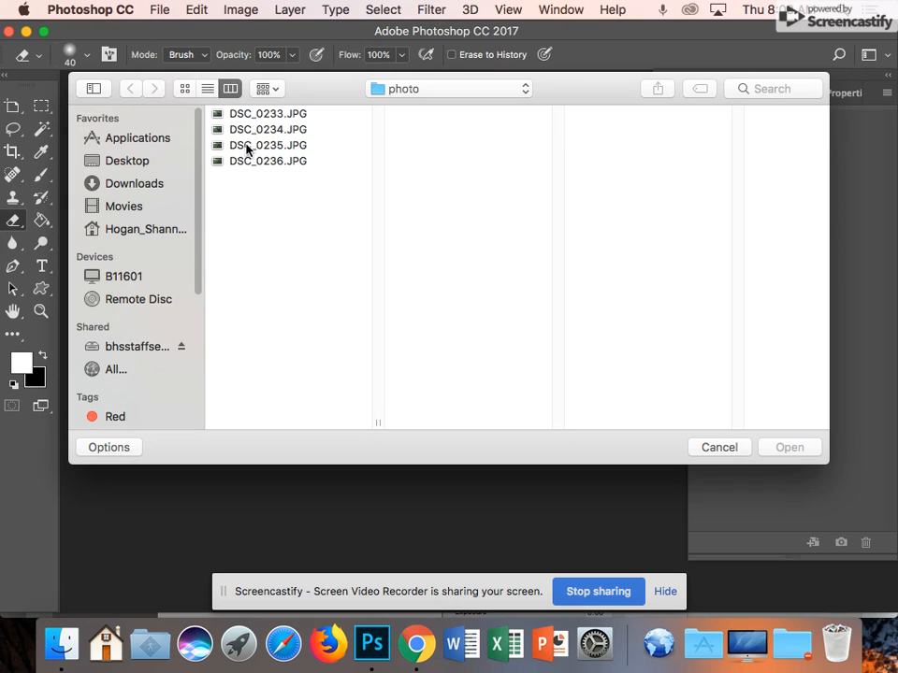
{"action": "left_click", "coordinate": [250, 149]}
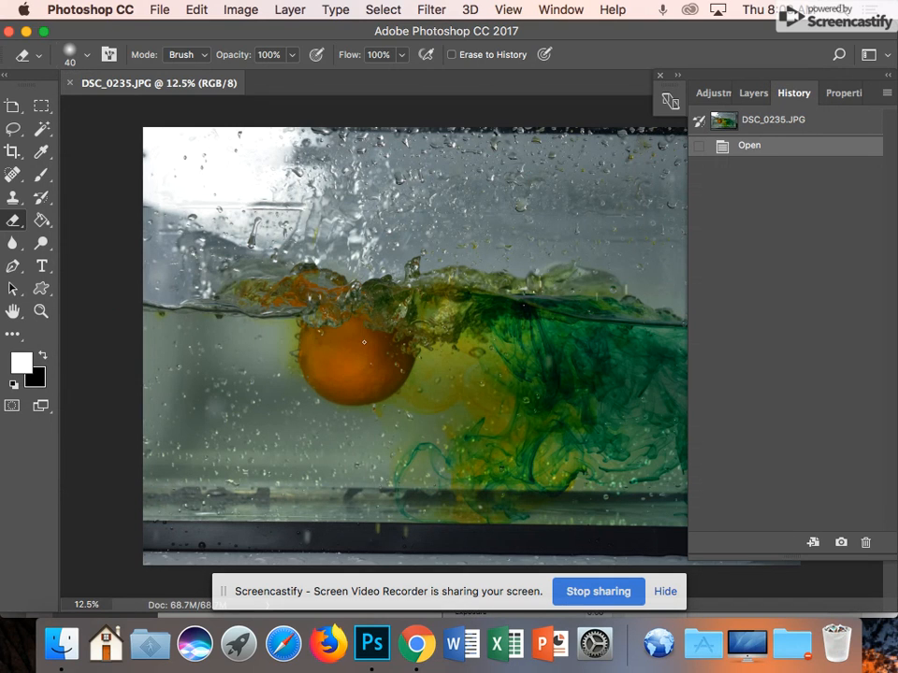
Start the Camera Raw Filter on the photo and set Temperature to +15 and Tint to -28.
{"action": "left_click", "coordinate": [428, 10]}
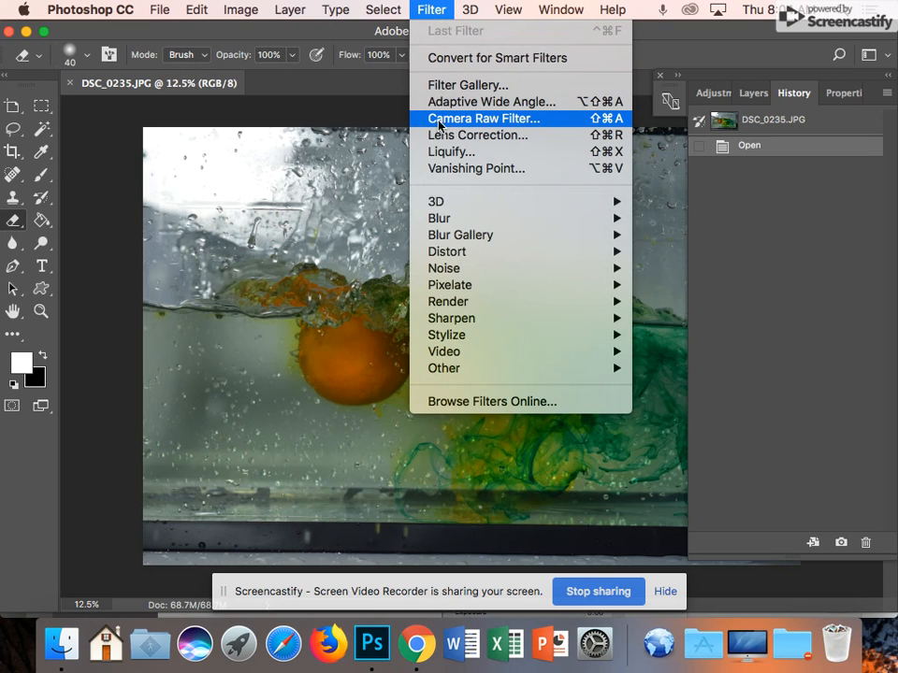
{"action": "left_click", "coordinate": [533, 120]}
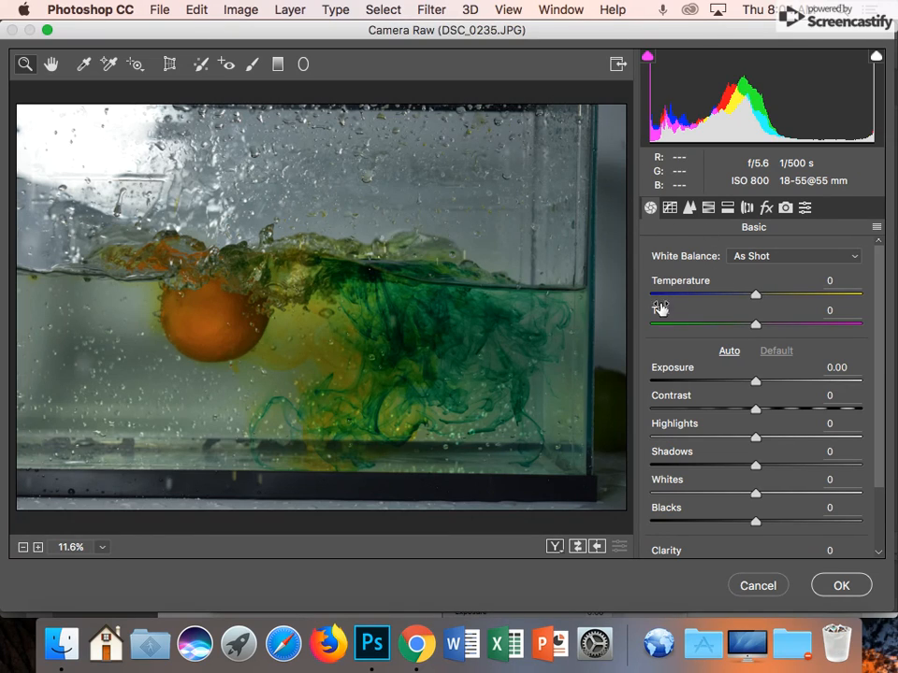
{"action": "mouse_move", "coordinate": [756, 296]}
{"action": "left_mouse_down"}
{"action": "mouse_move", "coordinate": [722, 296]}
{"action": "mouse_move", "coordinate": [792, 297]}
{"action": "mouse_move", "coordinate": [772, 296]}
{"action": "left_mouse_up"}
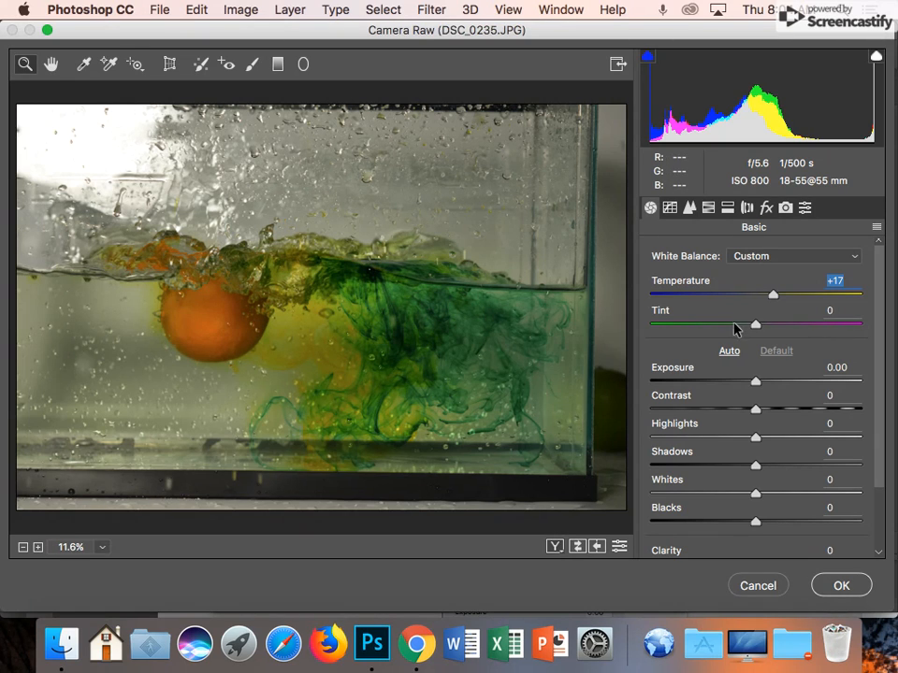
{"action": "left_click_drag", "start_coordinate": [755, 327], "coordinate": [725, 326]}
{"action": "mouse_move", "coordinate": [773, 296]}
{"action": "left_mouse_down"}
{"action": "mouse_move", "coordinate": [780, 296]}
{"action": "mouse_move", "coordinate": [773, 296]}
{"action": "left_mouse_up"}
Set Exposure to +1.15, Blacks to -65, Whites to +24, Shadows to +35, Highlights to -32 and Contrast to -40.
{"action": "left_click_drag", "start_coordinate": [755, 381], "coordinate": [780, 383]}
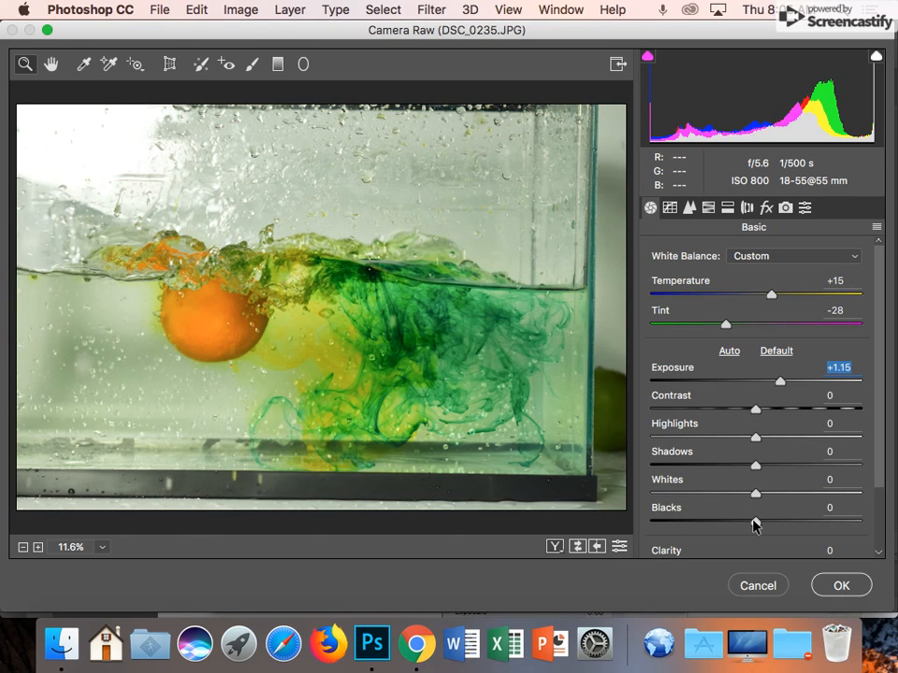
{"action": "left_click_drag", "start_coordinate": [754, 524], "coordinate": [686, 519]}
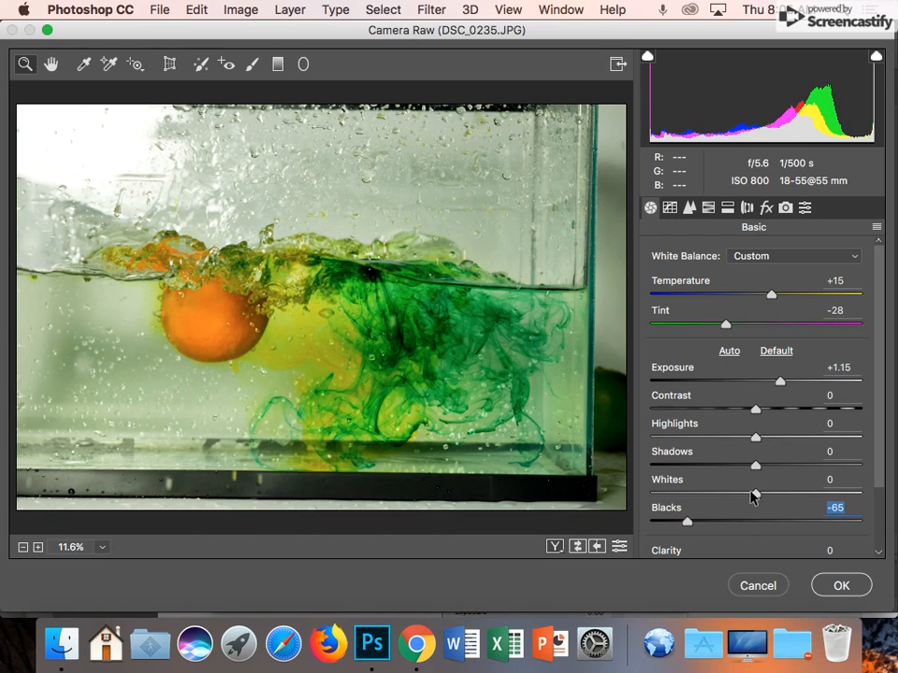
{"action": "left_click_drag", "start_coordinate": [754, 495], "coordinate": [781, 496]}
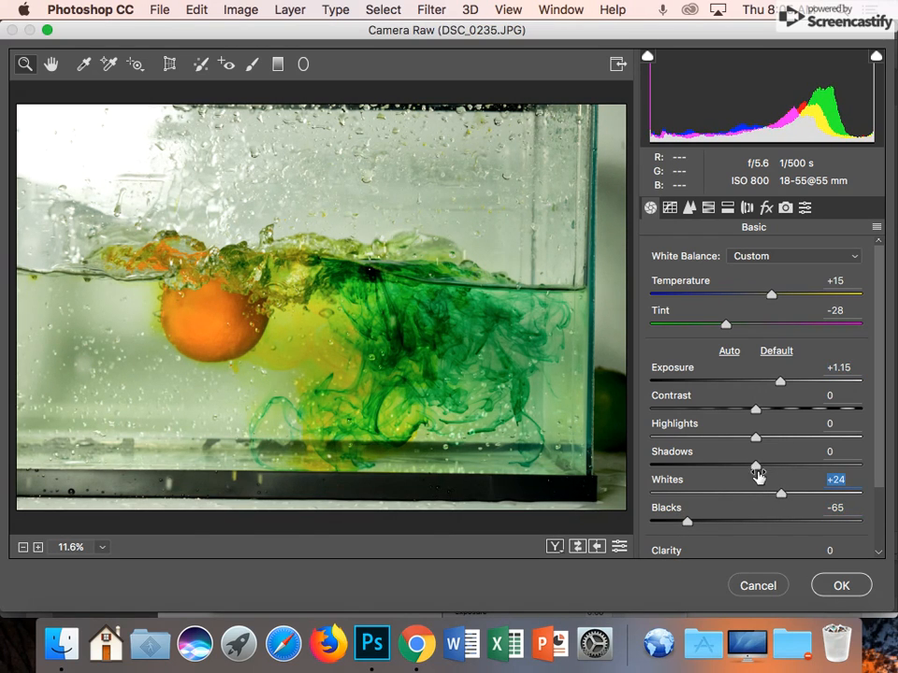
{"action": "left_click_drag", "start_coordinate": [756, 466], "coordinate": [721, 437]}
{"action": "left_click_drag", "start_coordinate": [757, 407], "coordinate": [717, 415]}
Set Clarity to -3, Vibrance to +15 and Saturation to -3, and apply the Camera Raw Filter.
{"action": "left_click_drag", "start_coordinate": [878, 449], "coordinate": [877, 537]}
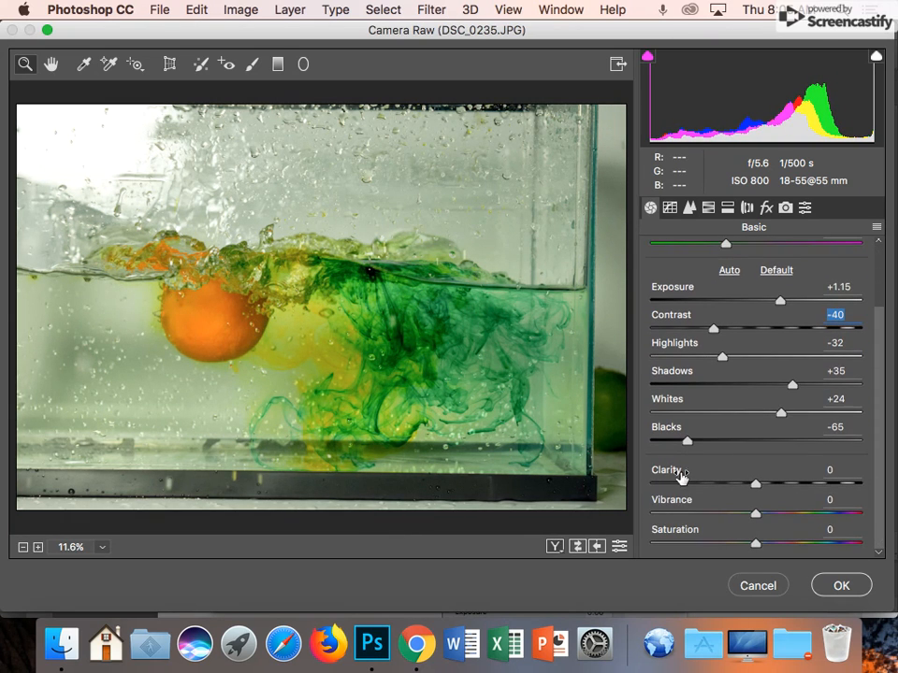
{"action": "left_click_drag", "start_coordinate": [755, 486], "coordinate": [770, 513]}
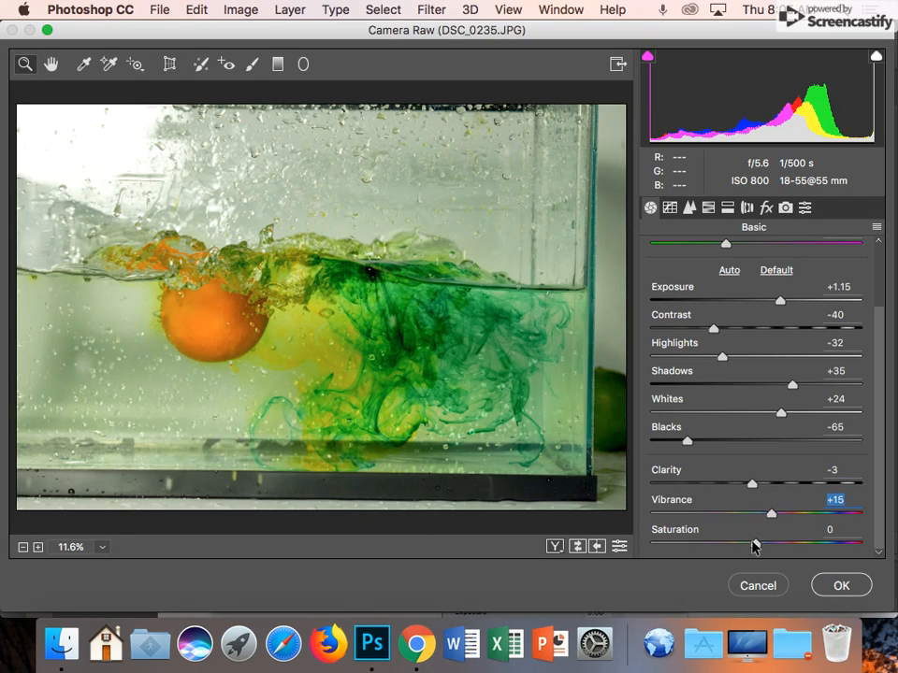
{"action": "mouse_move", "coordinate": [754, 546]}
{"action": "left_mouse_down"}
{"action": "mouse_move", "coordinate": [776, 545]}
{"action": "mouse_move", "coordinate": [740, 546]}
{"action": "mouse_move", "coordinate": [753, 545]}
{"action": "left_mouse_up"}
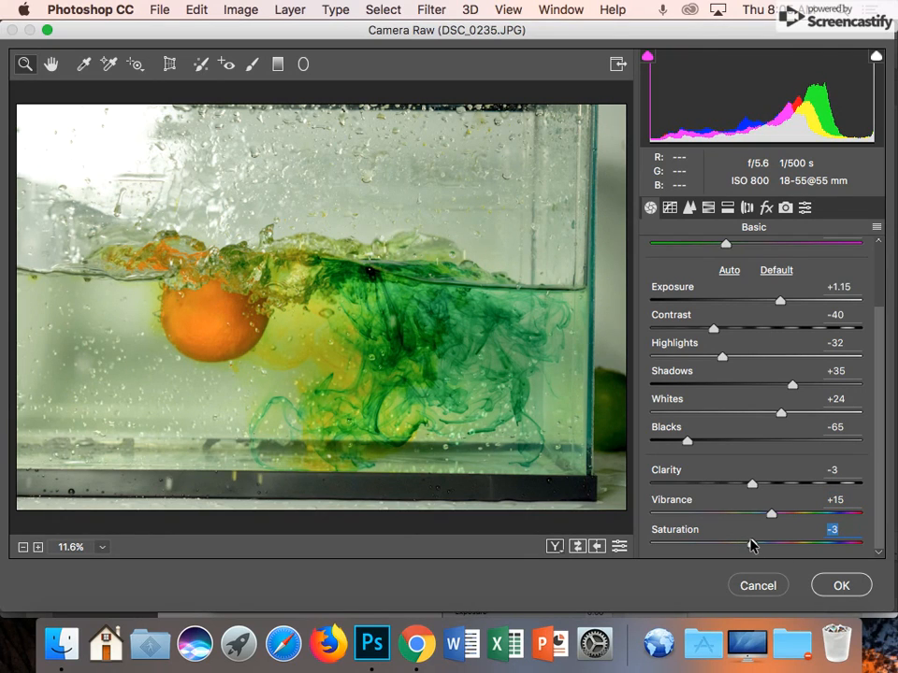
{"action": "left_click", "coordinate": [839, 585]}
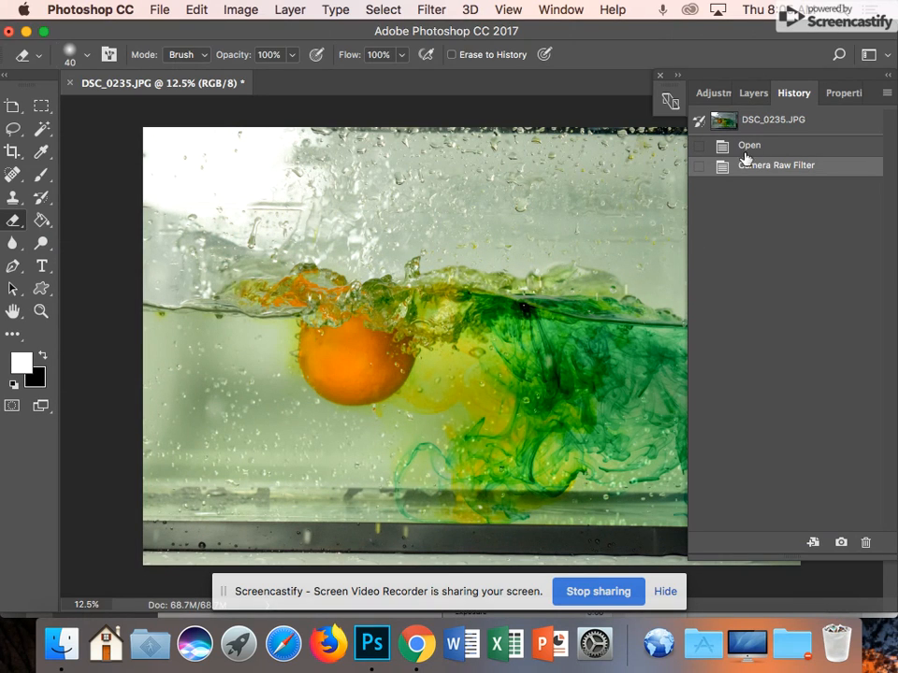
Compare the photo before and after the filter by switching between the Open and Camera Raw Filter history states.
{"action": "left_click", "coordinate": [751, 146]}
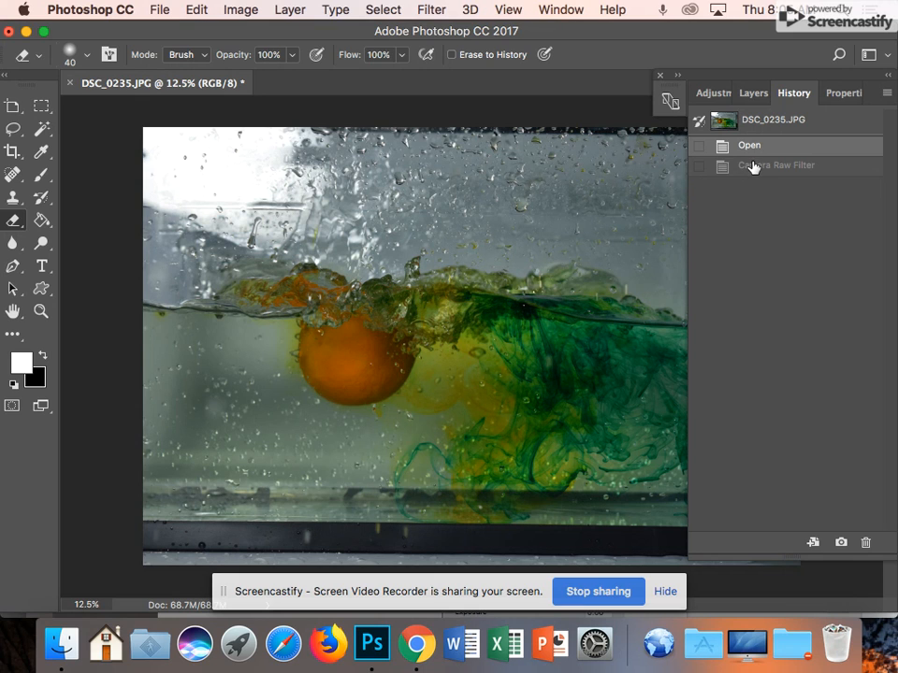
{"action": "left_click", "coordinate": [755, 166]}
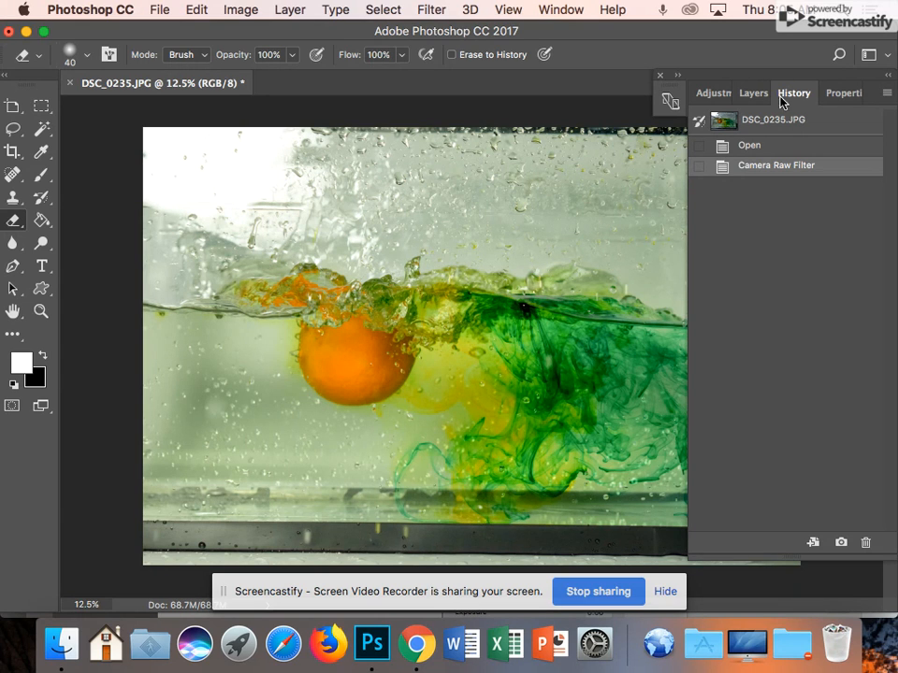
{"action": "left_click", "coordinate": [746, 146]}
{"action": "left_click", "coordinate": [745, 169]}
Reapply the last Camera Raw Filter to the photo and revert to the first Camera Raw Filter history state.
{"action": "left_click", "coordinate": [425, 10]}
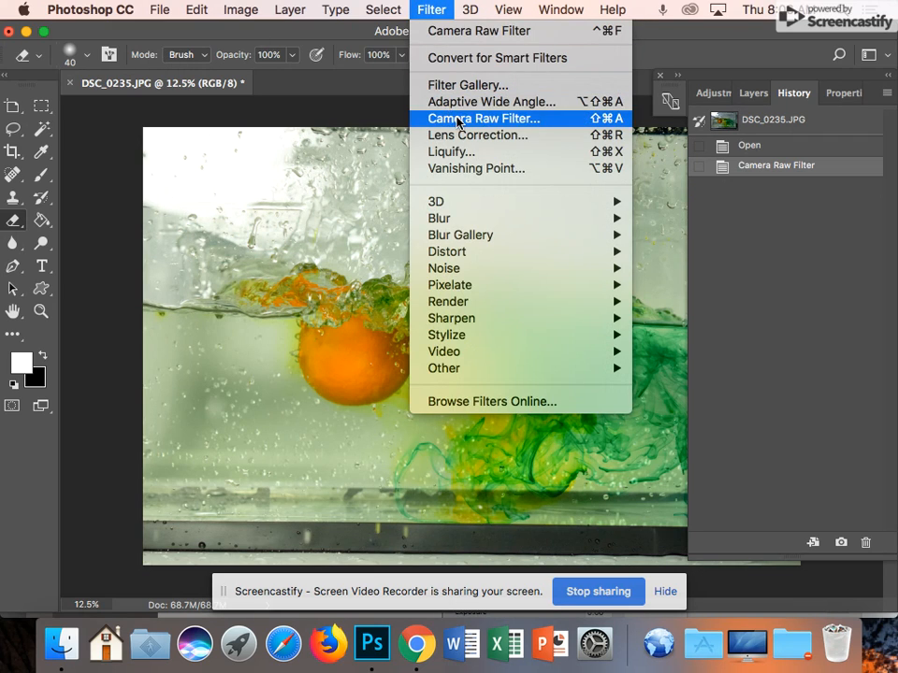
{"action": "left_click", "coordinate": [499, 30]}
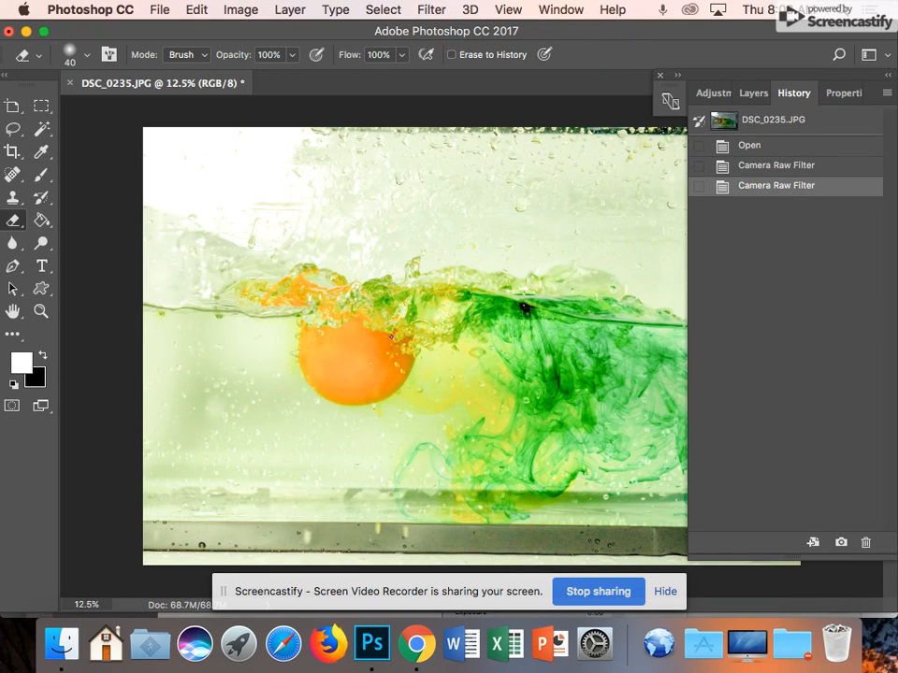
{"action": "left_click", "coordinate": [759, 166]}
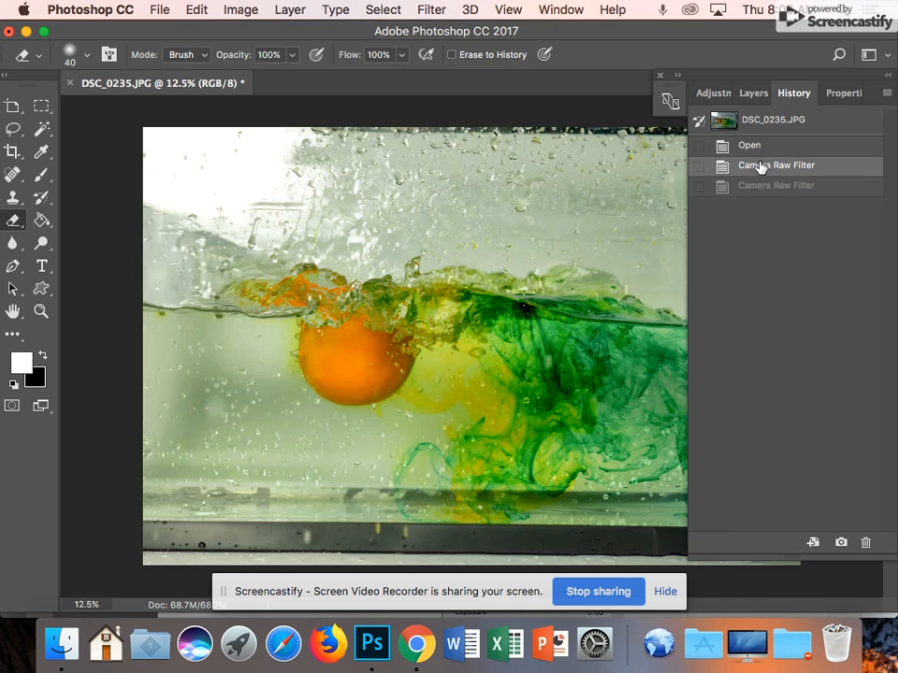
Reopen the Camera Raw Filter settings for the already filtered photo.
{"action": "left_click", "coordinate": [430, 11]}
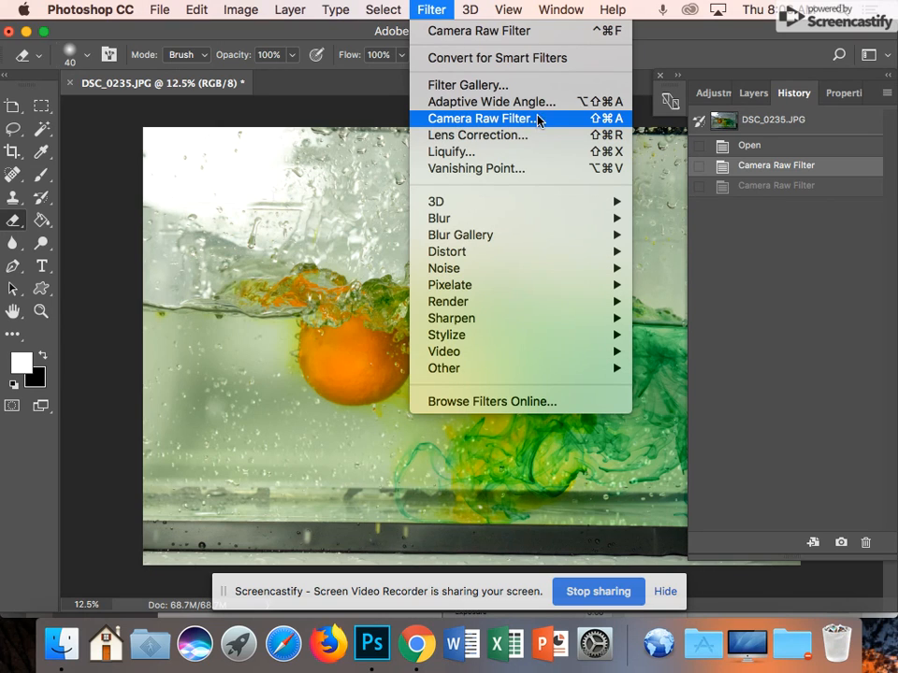
{"action": "left_click", "coordinate": [498, 121]}
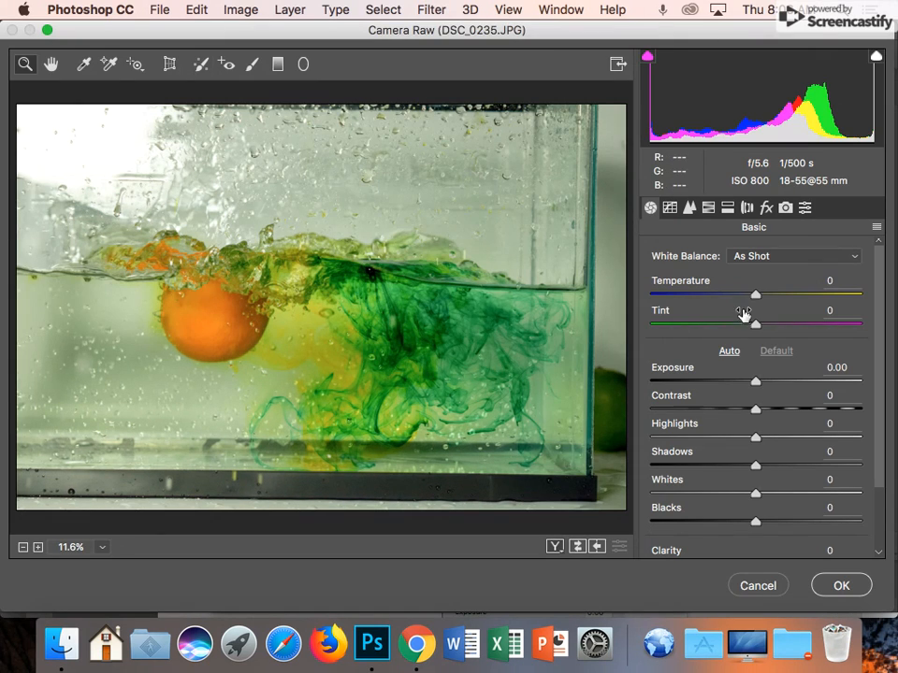
Try extreme adjustments with Temperature at -33, Tint at +100, Exposure at +3.15, and Contrast and Highlights at +100.
{"action": "left_click_drag", "start_coordinate": [754, 295], "coordinate": [617, 296]}
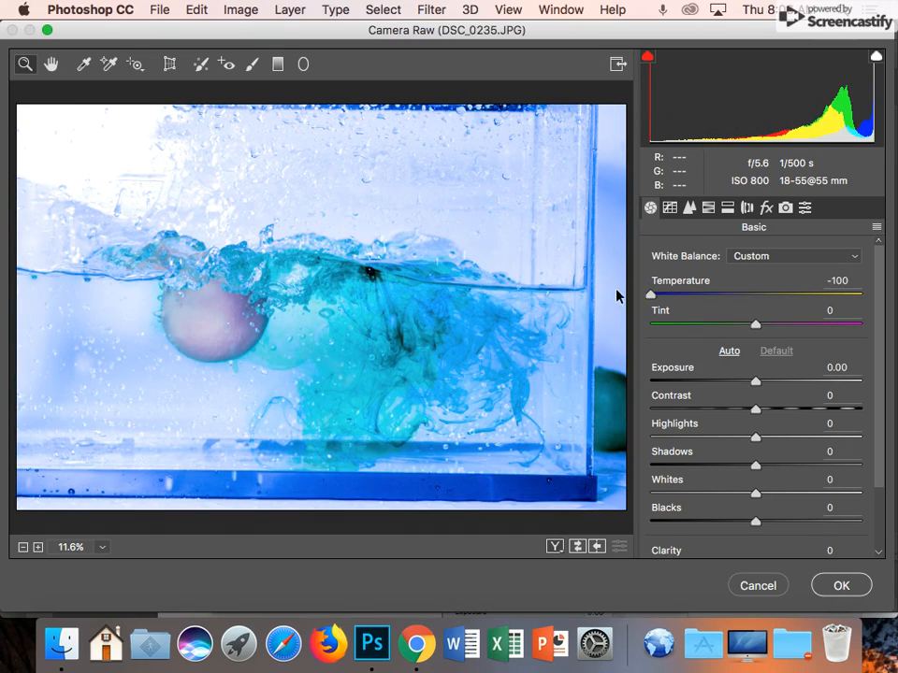
{"action": "left_click_drag", "start_coordinate": [756, 324], "coordinate": [895, 323]}
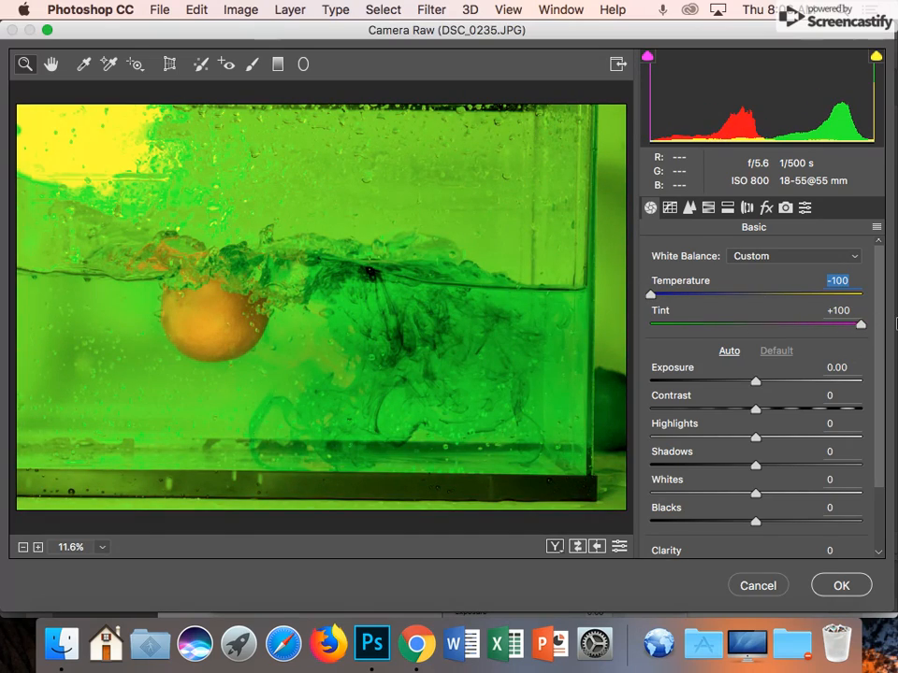
{"action": "left_click_drag", "start_coordinate": [649, 294], "coordinate": [721, 294]}
{"action": "left_click_drag", "start_coordinate": [765, 383], "coordinate": [860, 408]}
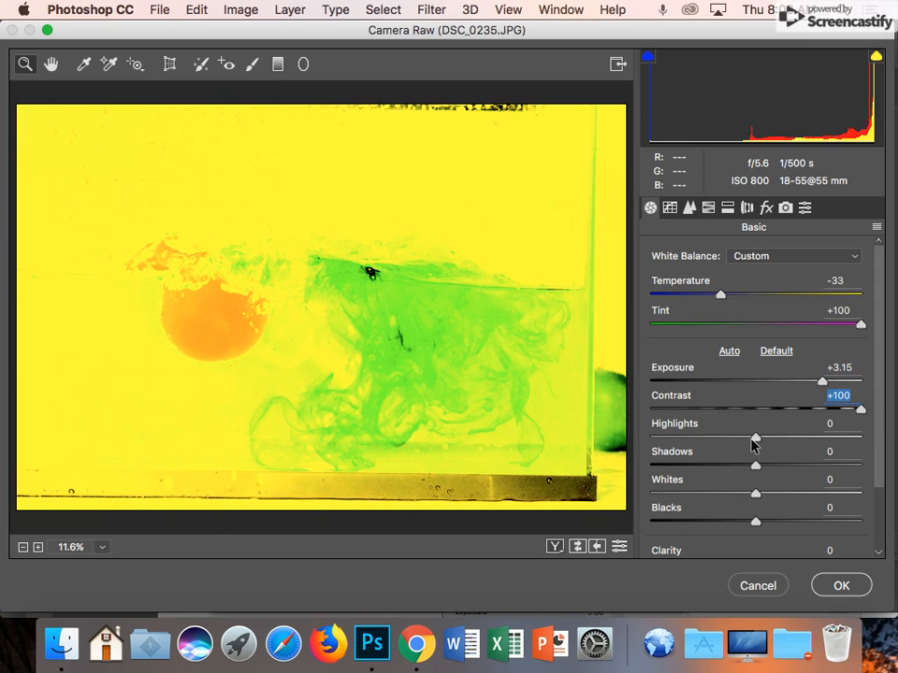
{"action": "left_click_drag", "start_coordinate": [711, 437], "coordinate": [656, 437]}
{"action": "left_click_drag", "start_coordinate": [690, 437], "coordinate": [861, 438]}
Reset Exposure, Tint and Temperature to 0.
{"action": "left_click", "coordinate": [840, 367]}
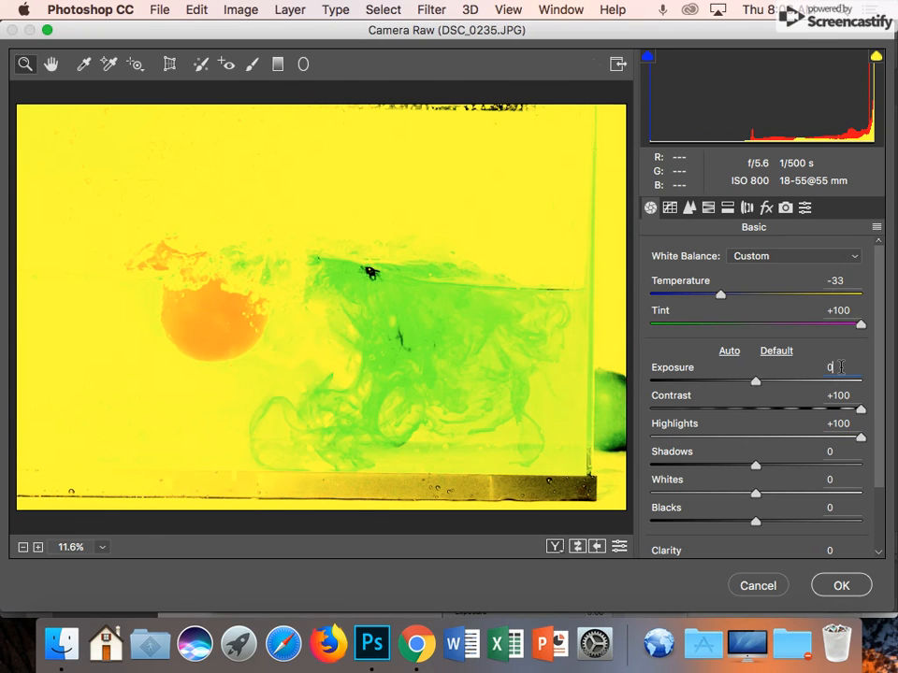
{"action": "type", "text": "0"}
{"action": "left_click", "coordinate": [839, 310]}
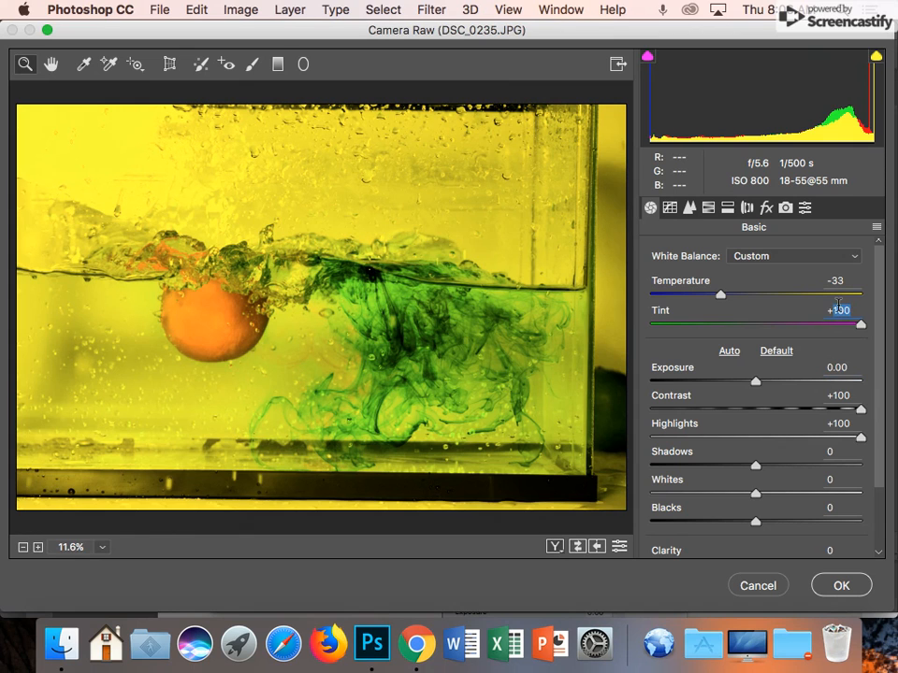
{"action": "type", "text": "0"}
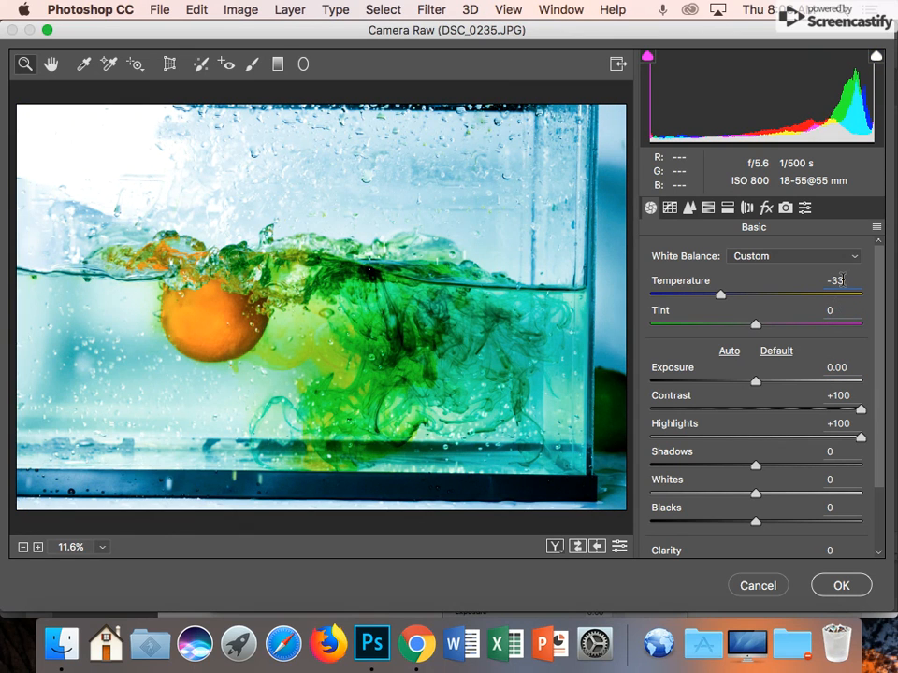
{"action": "type", "text": "0"}
Reset Contrast and Highlights to 0.
{"action": "left_click", "coordinate": [835, 395]}
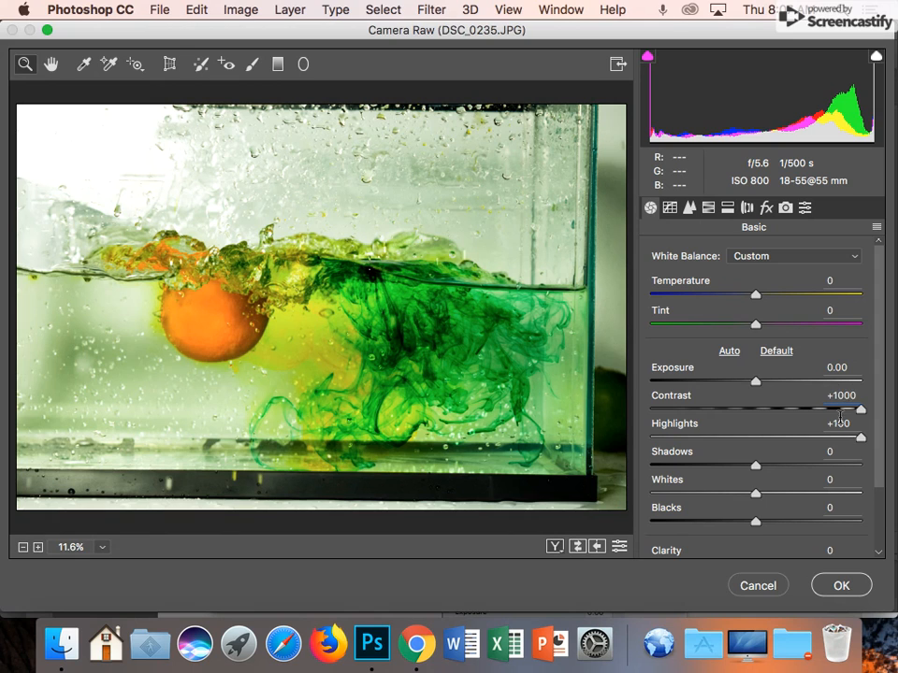
{"action": "left_click", "coordinate": [844, 395]}
{"action": "type", "text": "0"}
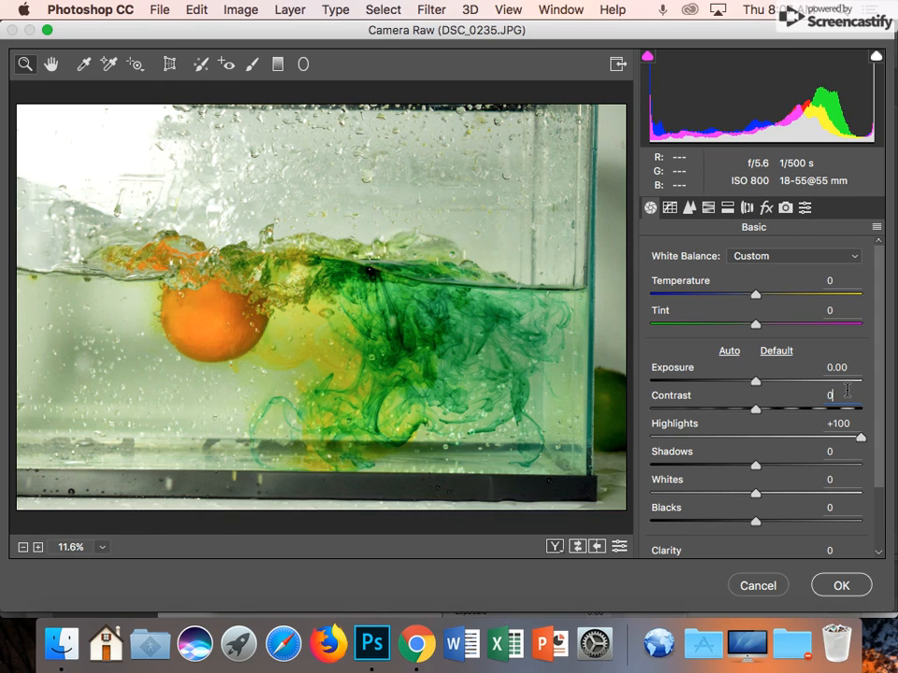
{"action": "left_click", "coordinate": [846, 422]}
{"action": "key", "text": "BackSpace"}
{"action": "key", "text": "BackSpace"}
{"action": "key", "text": "BackSpace"}
{"action": "key", "text": "BackSpace"}
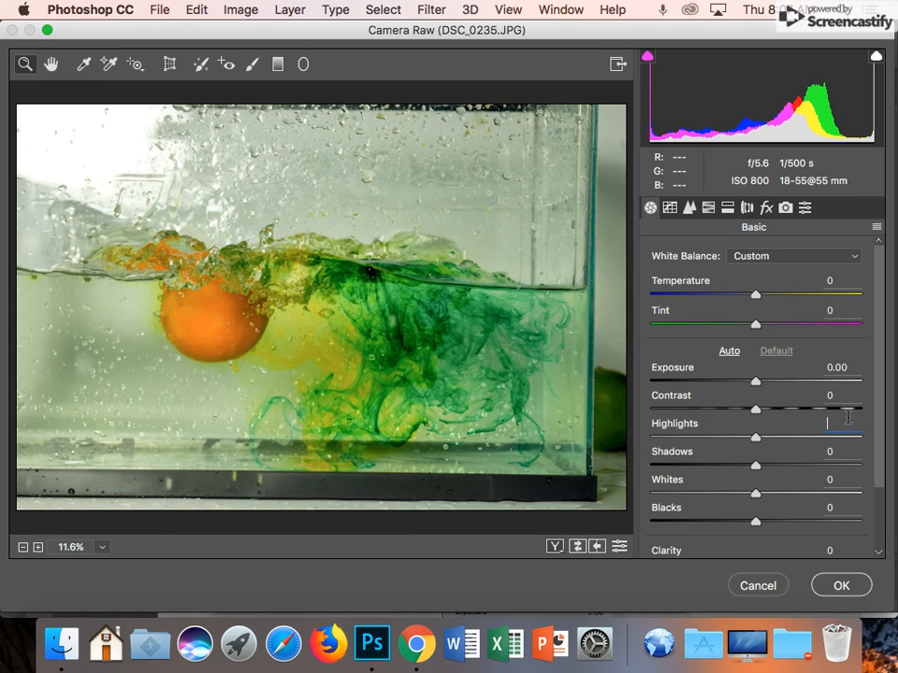
{"action": "type", "text": "0"}
Darken the photo slightly by setting Exposure to -0.20.
{"action": "left_click_drag", "start_coordinate": [755, 381], "coordinate": [741, 397]}
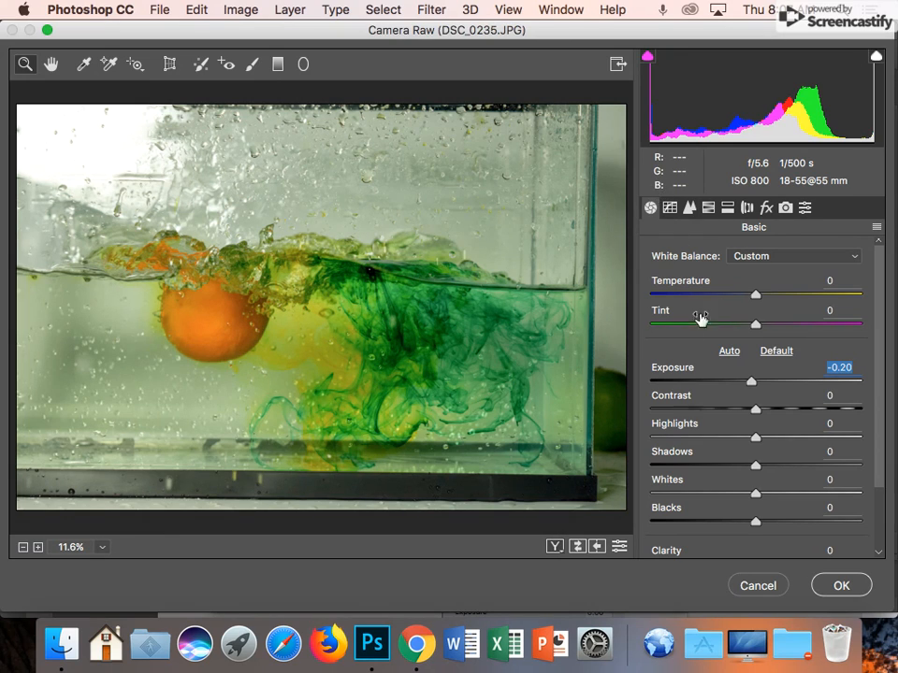
{"action": "left_click_drag", "start_coordinate": [882, 456], "coordinate": [886, 353]}
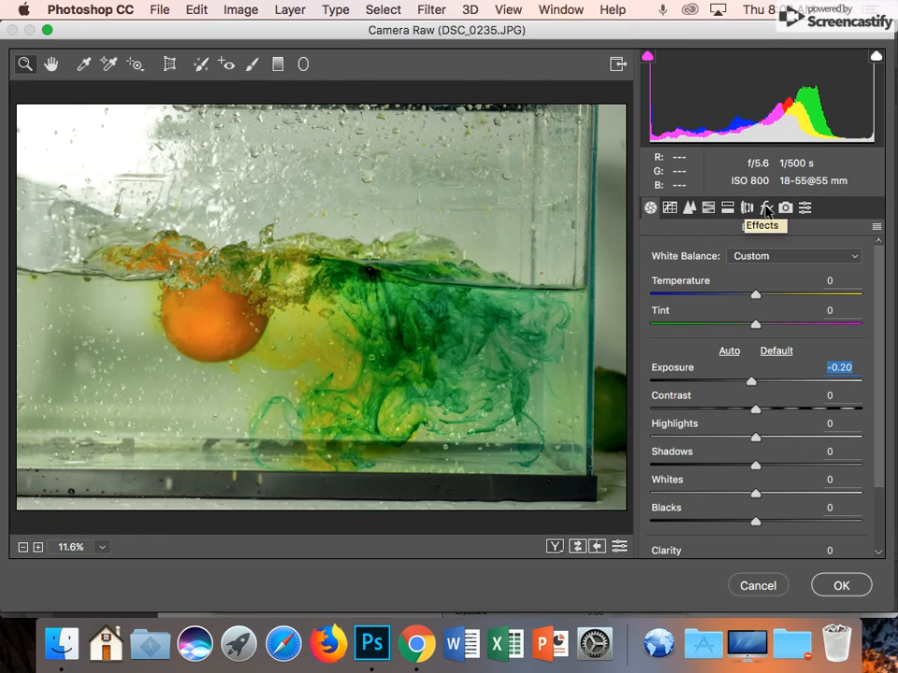
Look through the Tone Curve, Detail, HSL/Grayscale and Split Toning adjustments, and return to Tone Curve.
{"action": "left_click", "coordinate": [669, 209]}
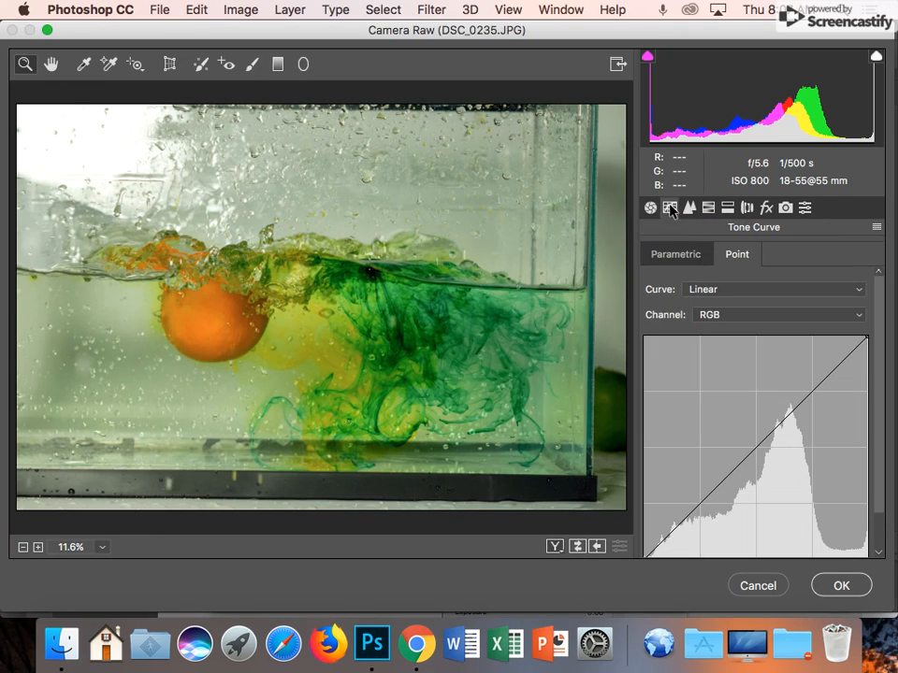
{"action": "left_click", "coordinate": [689, 208]}
{"action": "left_click", "coordinate": [707, 208]}
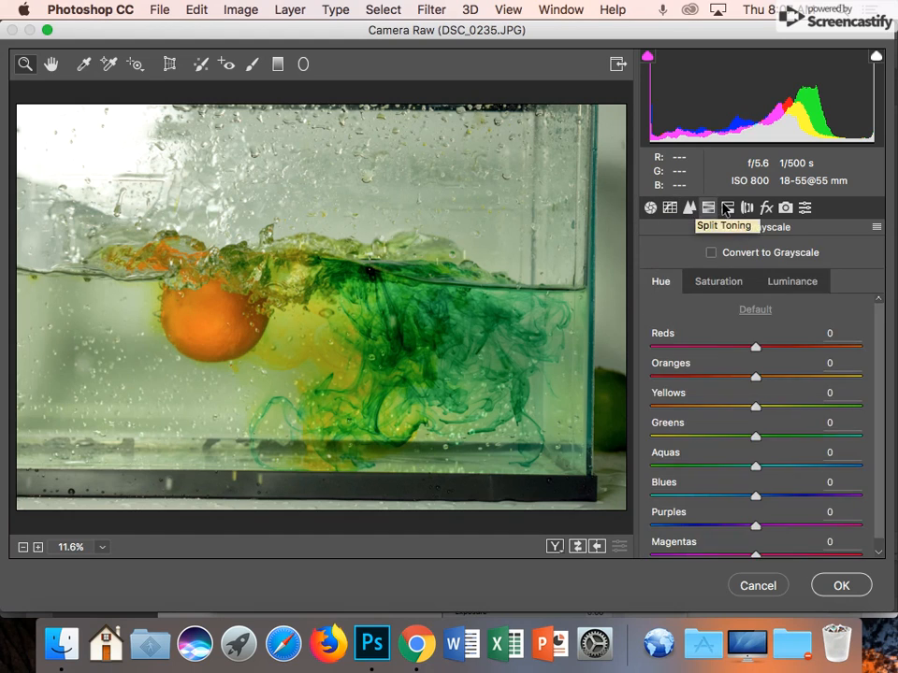
{"action": "left_click", "coordinate": [727, 208]}
{"action": "left_click", "coordinate": [669, 207]}
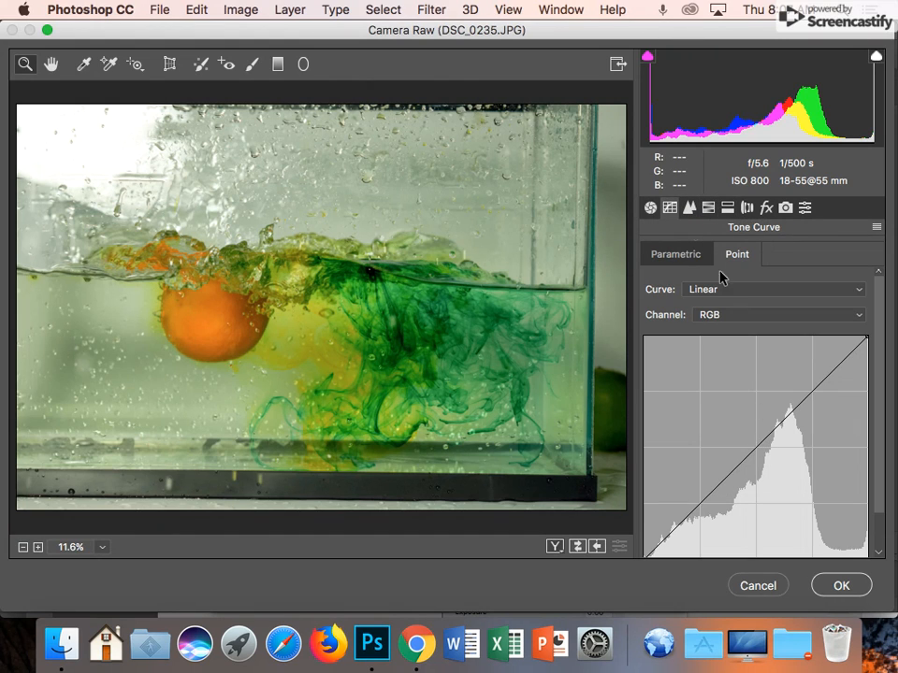
Set Sharpening Amount to 150, Radius to 2.3, Detail to 6 and Masking to 71, with Luminance noise reduction at 100.
{"action": "left_click", "coordinate": [690, 207]}
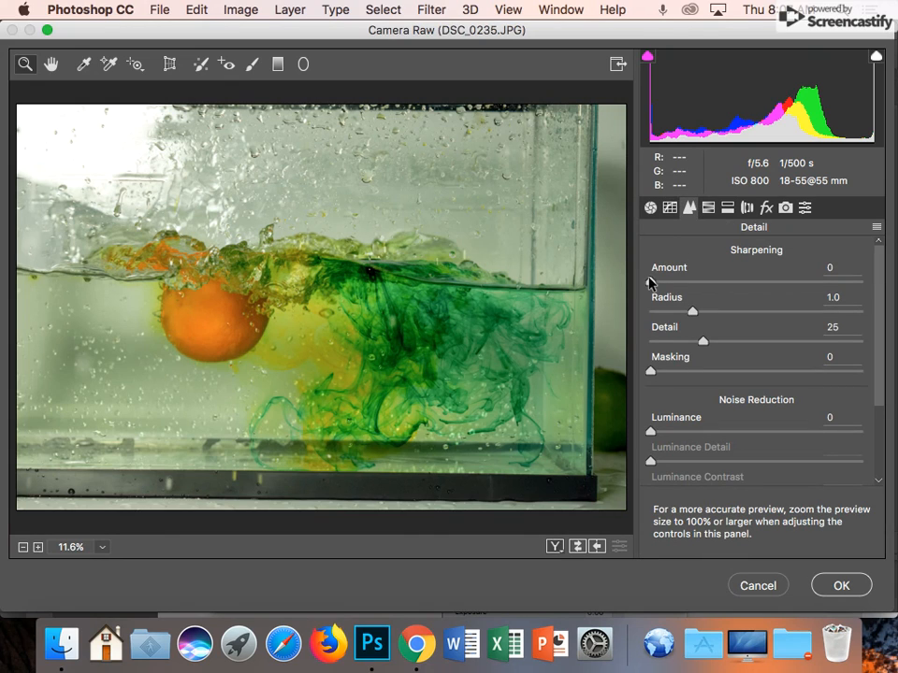
{"action": "left_click_drag", "start_coordinate": [652, 281], "coordinate": [869, 284]}
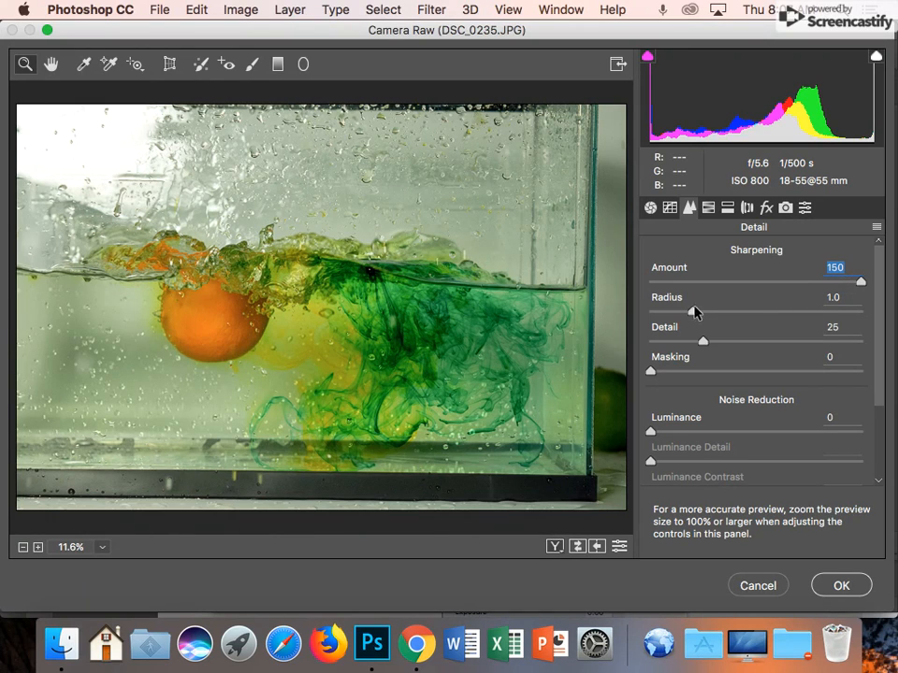
{"action": "left_click_drag", "start_coordinate": [680, 312], "coordinate": [797, 311]}
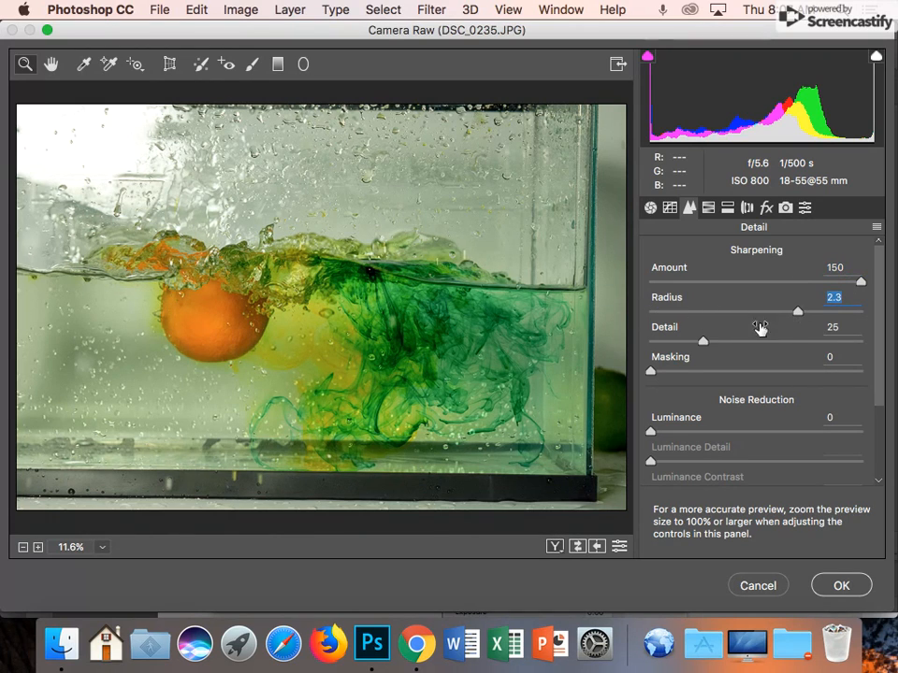
{"action": "left_click_drag", "start_coordinate": [704, 344], "coordinate": [800, 372]}
{"action": "left_click_drag", "start_coordinate": [650, 431], "coordinate": [865, 437]}
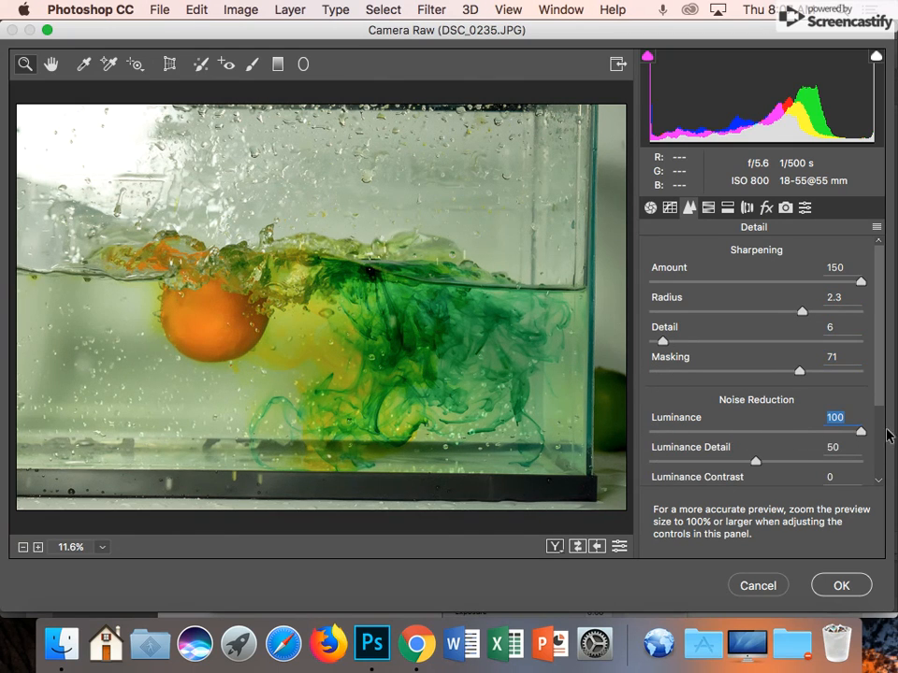
Shift the orange ball's color by setting the HSL Hue of Reds to -100 and Oranges to -28.
{"action": "left_click", "coordinate": [708, 207]}
{"action": "left_click_drag", "start_coordinate": [754, 349], "coordinate": [635, 350]}
{"action": "left_click_drag", "start_coordinate": [754, 377], "coordinate": [635, 374]}
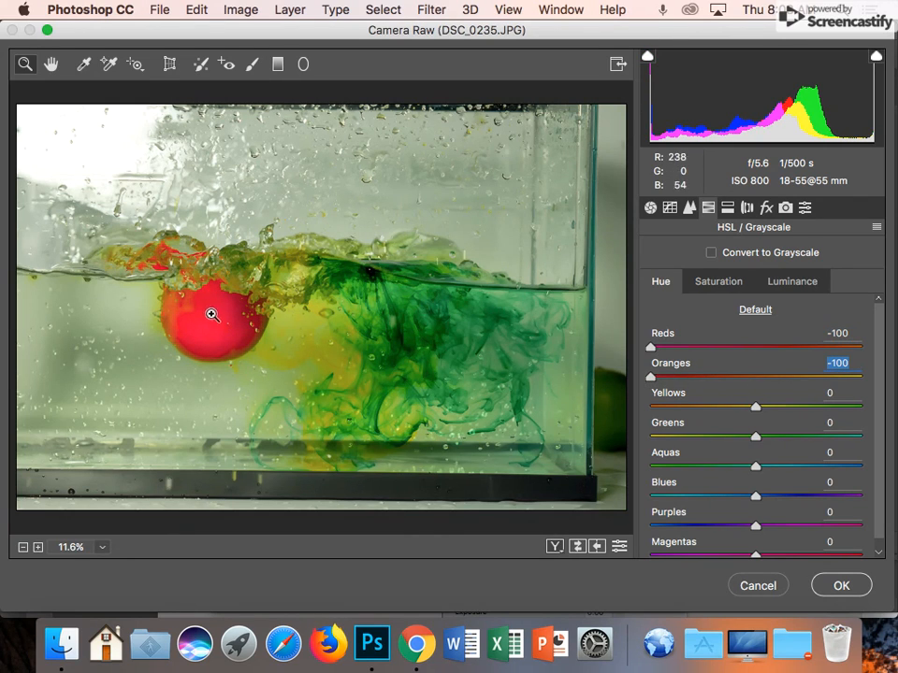
{"action": "left_click_drag", "start_coordinate": [652, 375], "coordinate": [725, 400]}
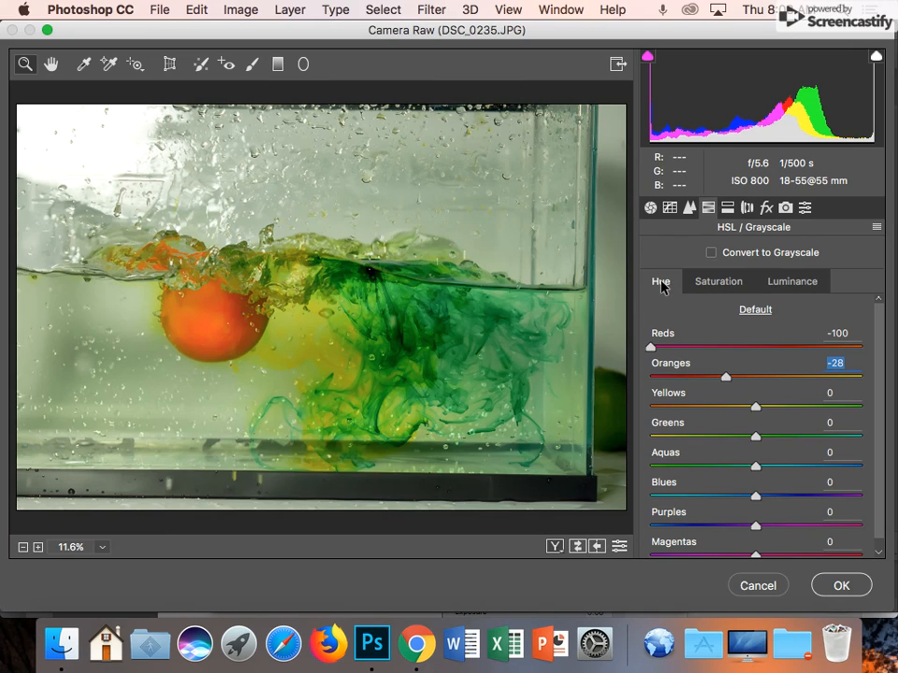
Raise the HSL Saturation of Reds to nearly the maximum and set the Luminance of Reds to -84.
{"action": "left_click", "coordinate": [713, 283]}
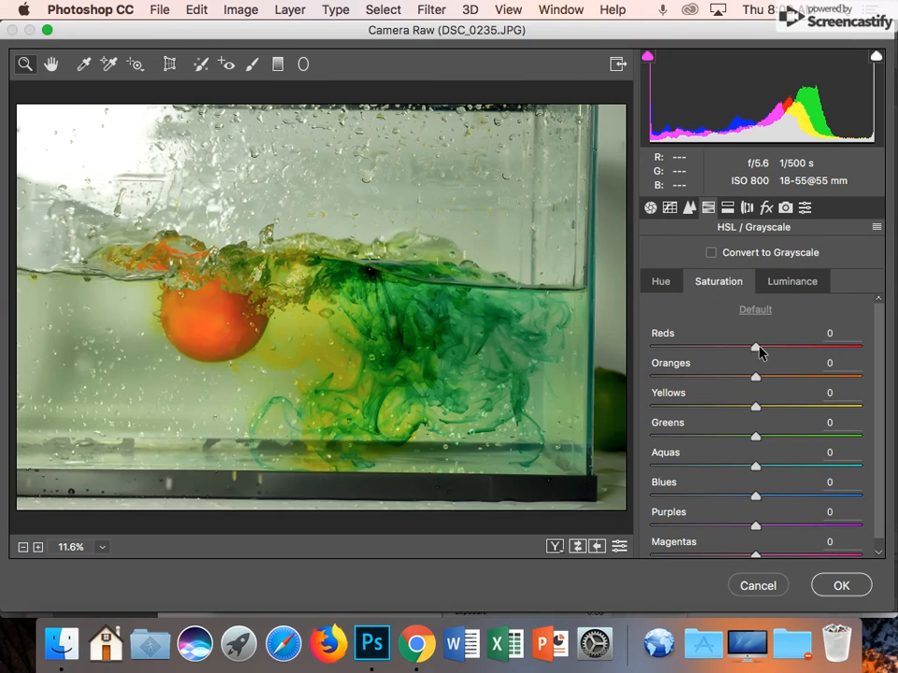
{"action": "left_click_drag", "start_coordinate": [755, 347], "coordinate": [859, 356]}
{"action": "left_click", "coordinate": [776, 281]}
{"action": "left_click_drag", "start_coordinate": [764, 345], "coordinate": [666, 348]}
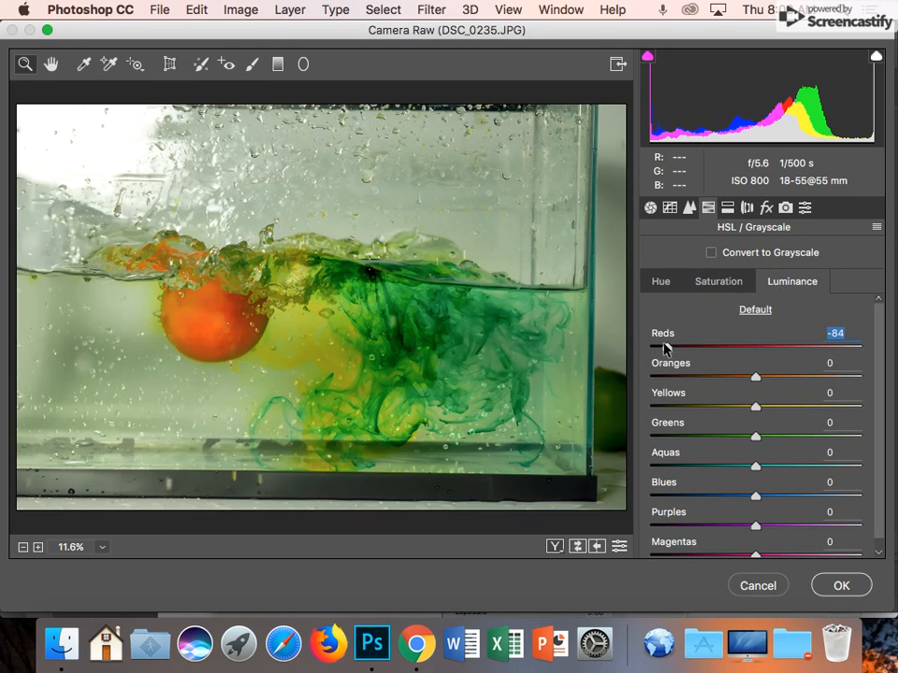
Set the Lens Corrections Distortion Amount to -39, and discard the Camera Raw Filter adjustments.
{"action": "left_click", "coordinate": [727, 206]}
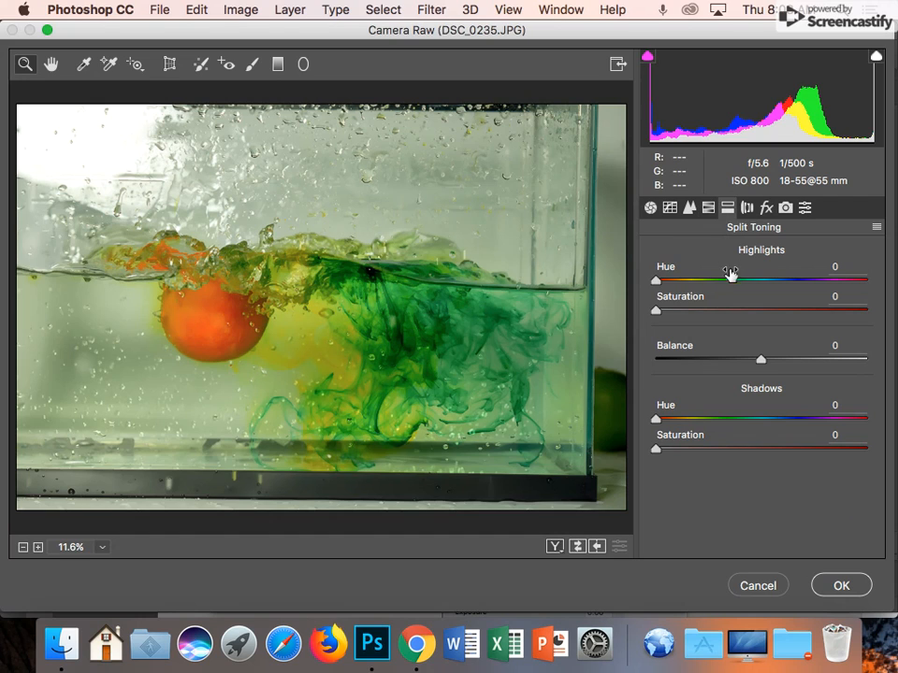
{"action": "left_click", "coordinate": [746, 207]}
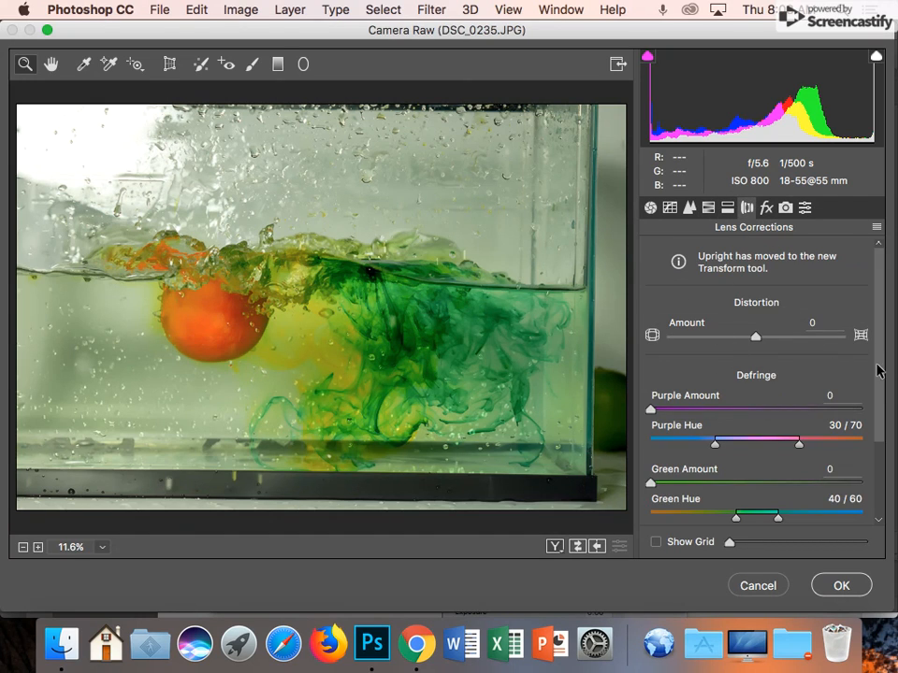
{"action": "mouse_move", "coordinate": [883, 365]}
{"action": "left_mouse_down"}
{"action": "mouse_move", "coordinate": [873, 487]}
{"action": "mouse_move", "coordinate": [887, 353]}
{"action": "left_mouse_up"}
{"action": "left_click_drag", "start_coordinate": [755, 336], "coordinate": [726, 356]}
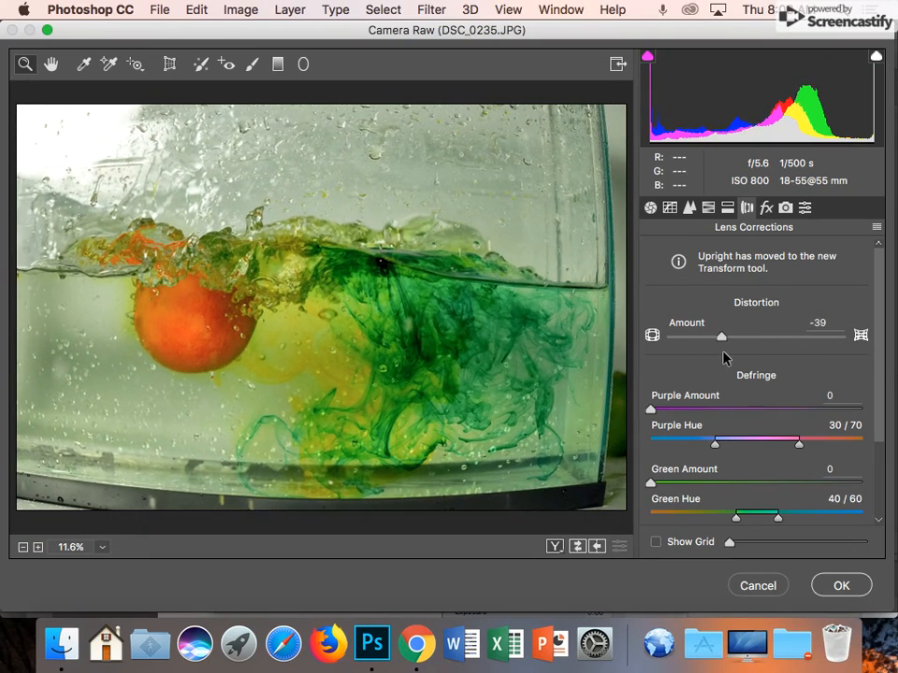
{"action": "left_click", "coordinate": [765, 207]}
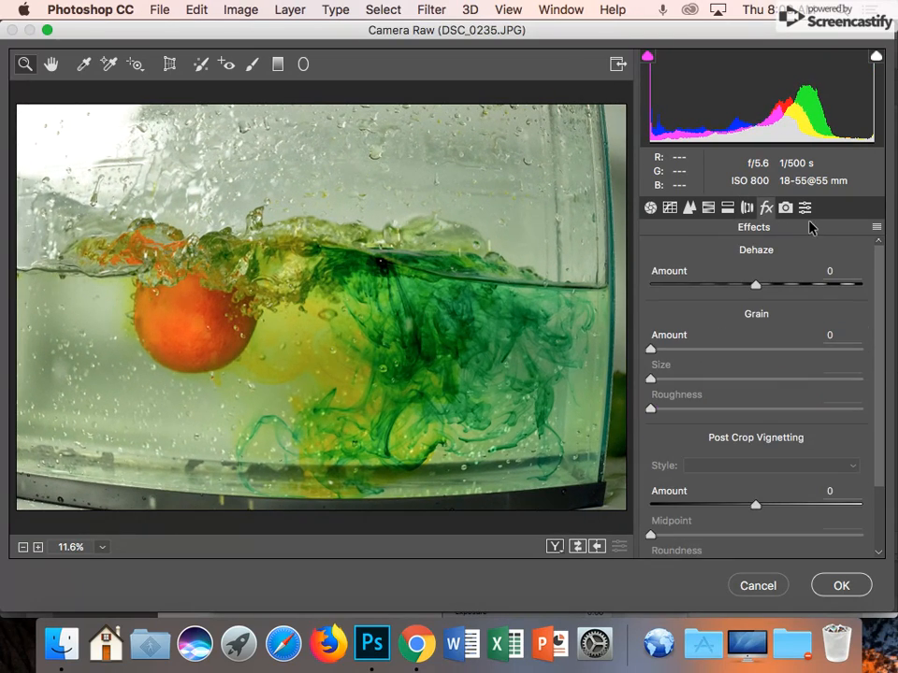
{"action": "left_click", "coordinate": [758, 585]}
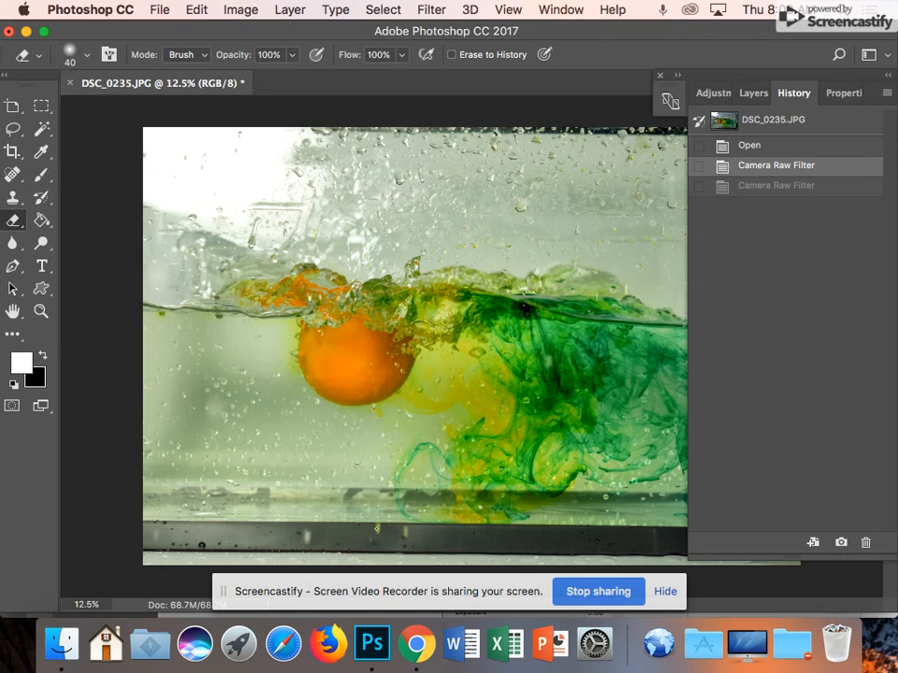
Switch to the Photoshop layout/Adjustments document in Chrome and open the Screencastify recording controls.
{"action": "left_click", "coordinate": [415, 645]}
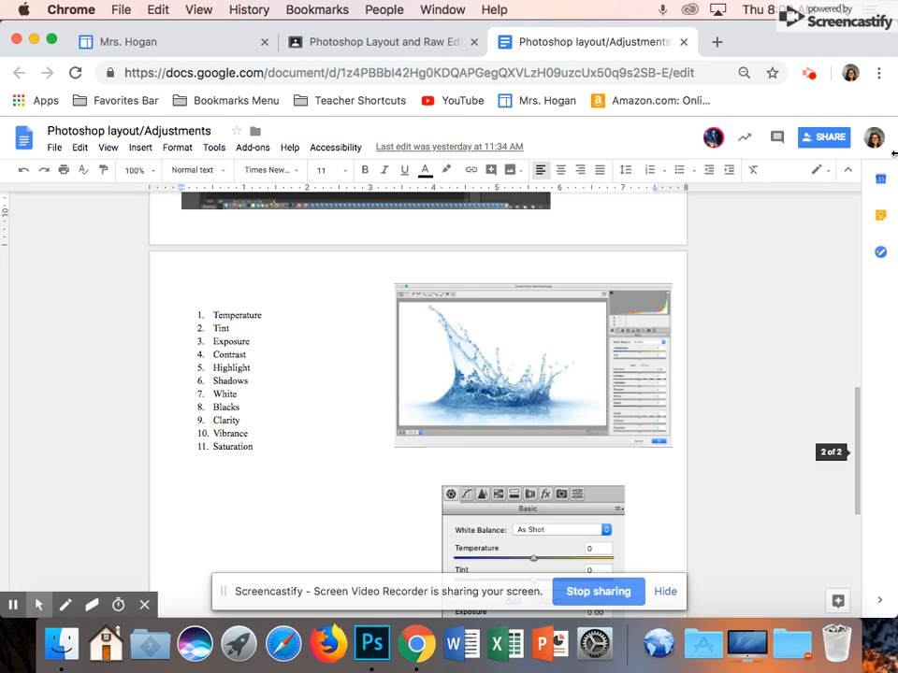
{"action": "left_click", "coordinate": [808, 73]}
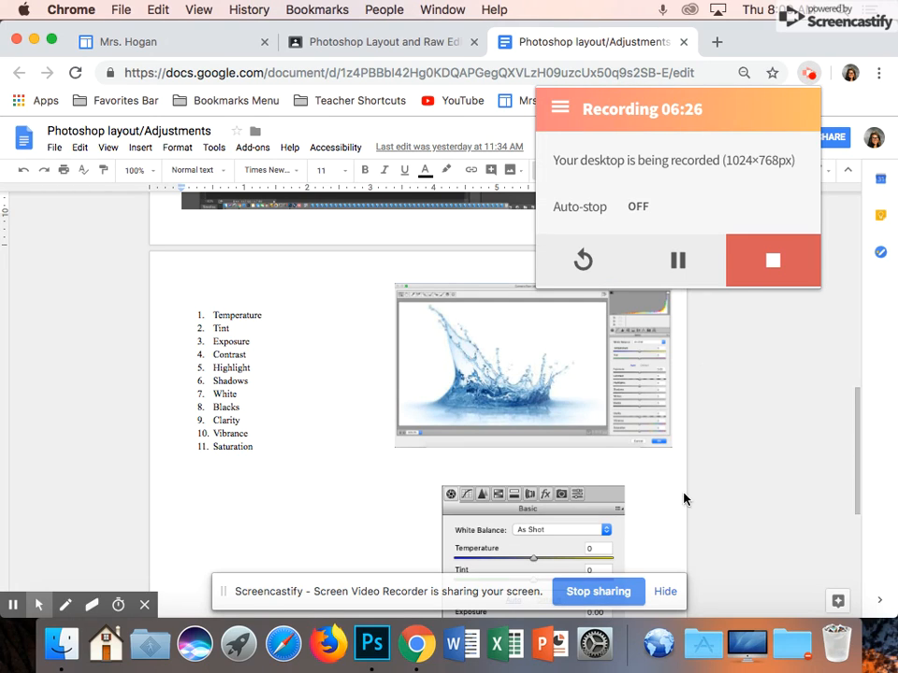